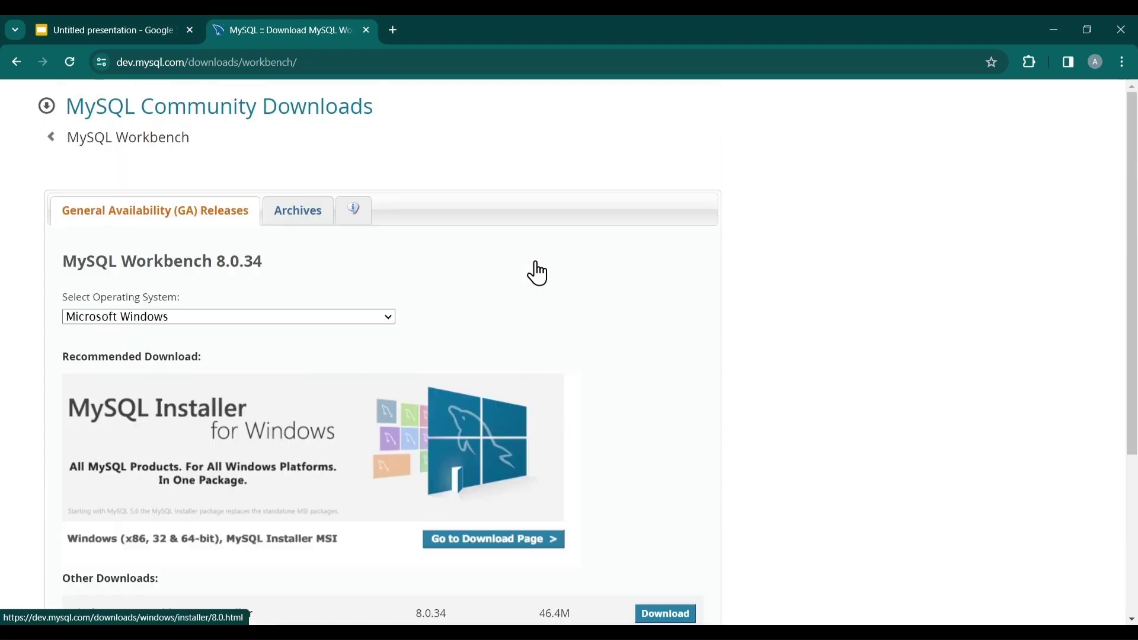
Search the web for xampp in a new tab and open the Apache Friends download page to view the Windows versions
scroll(520, 196, down, 3)
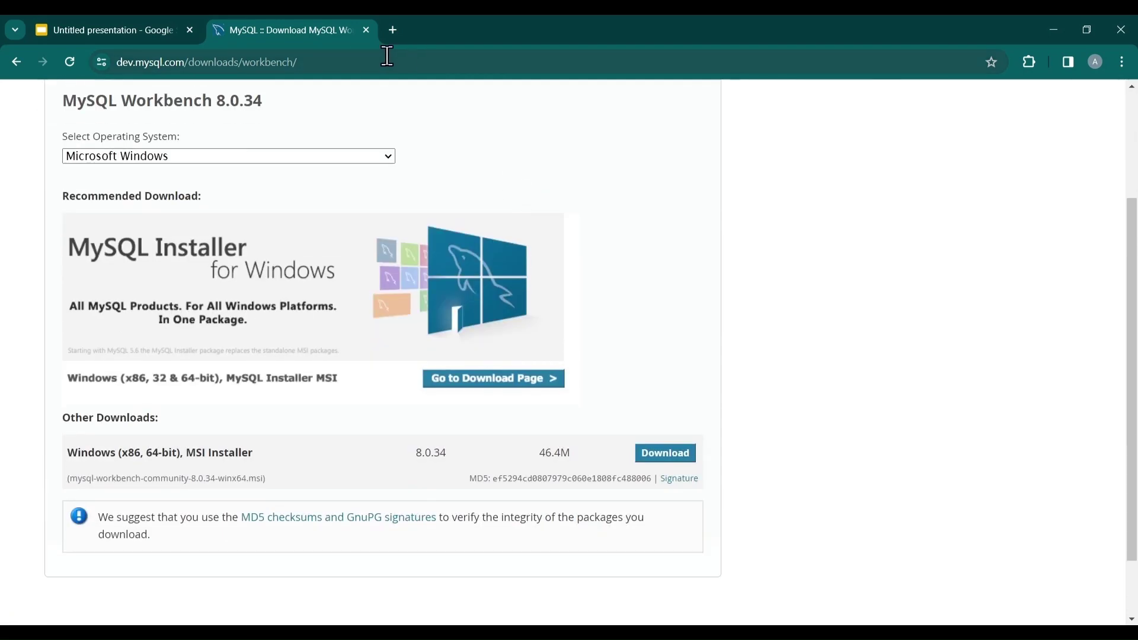
click(393, 29)
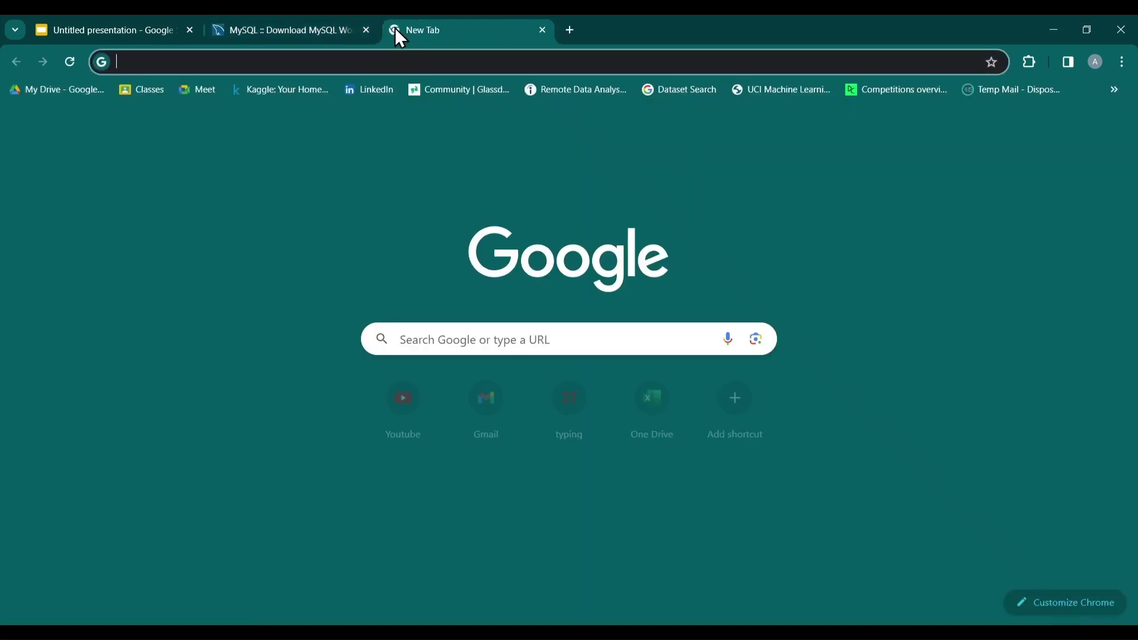
text(xa)
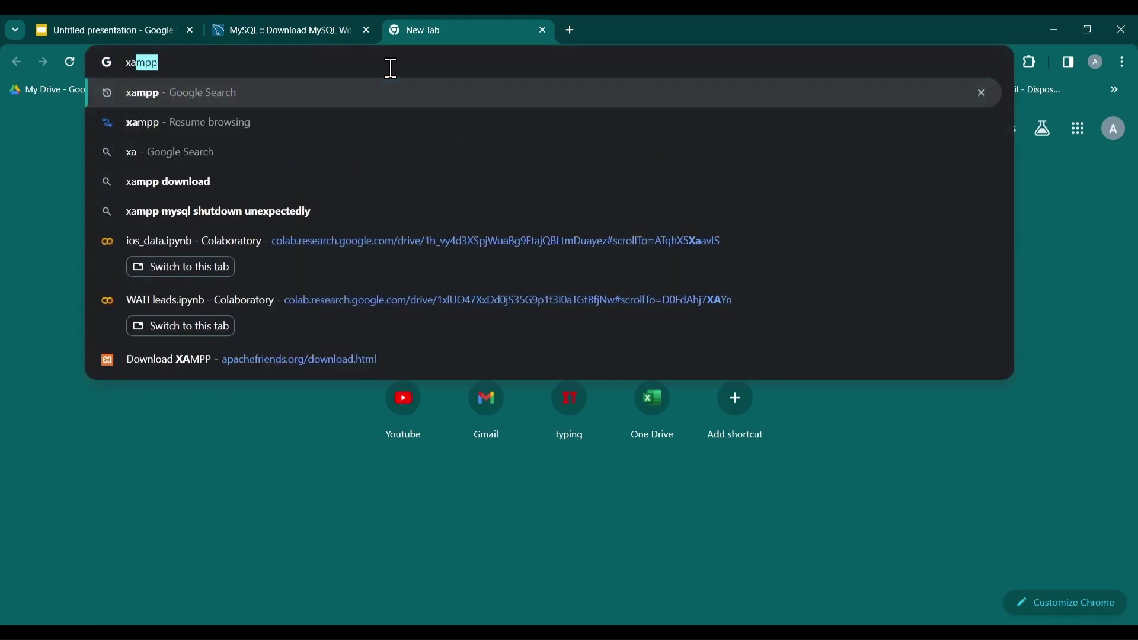
text(mpp)
key(Return)
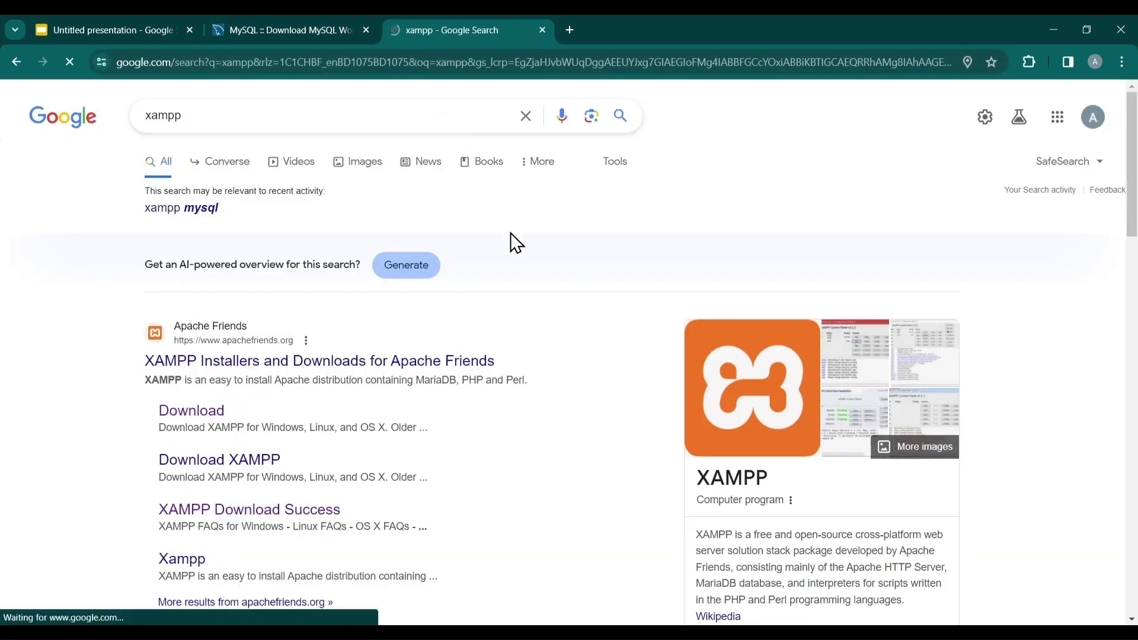
scroll(542, 268, down, 1)
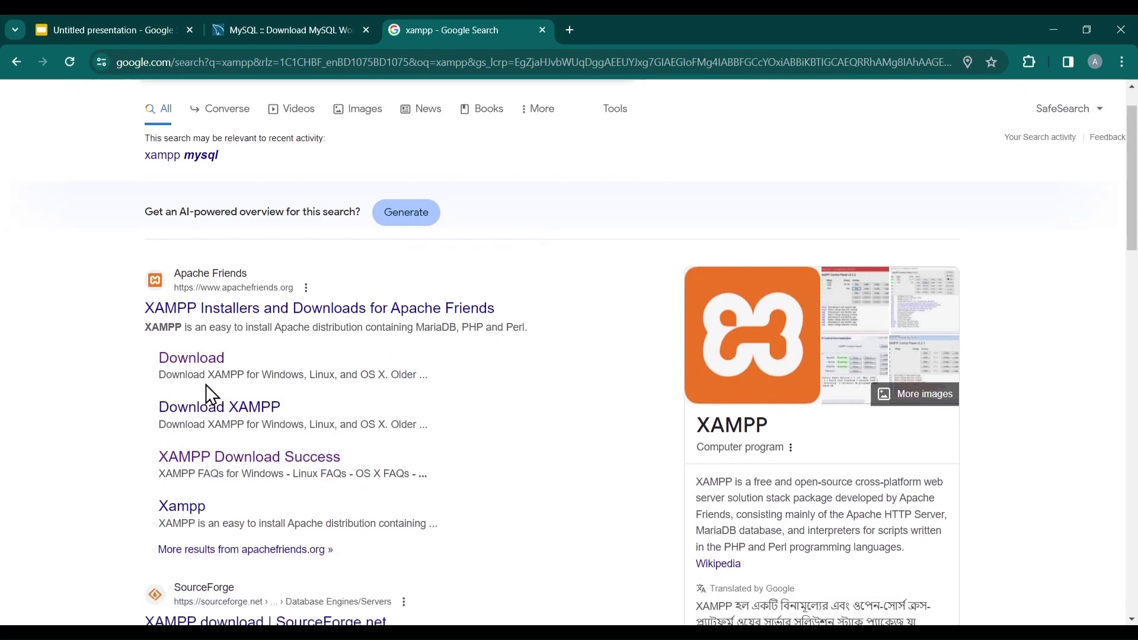
click(198, 366)
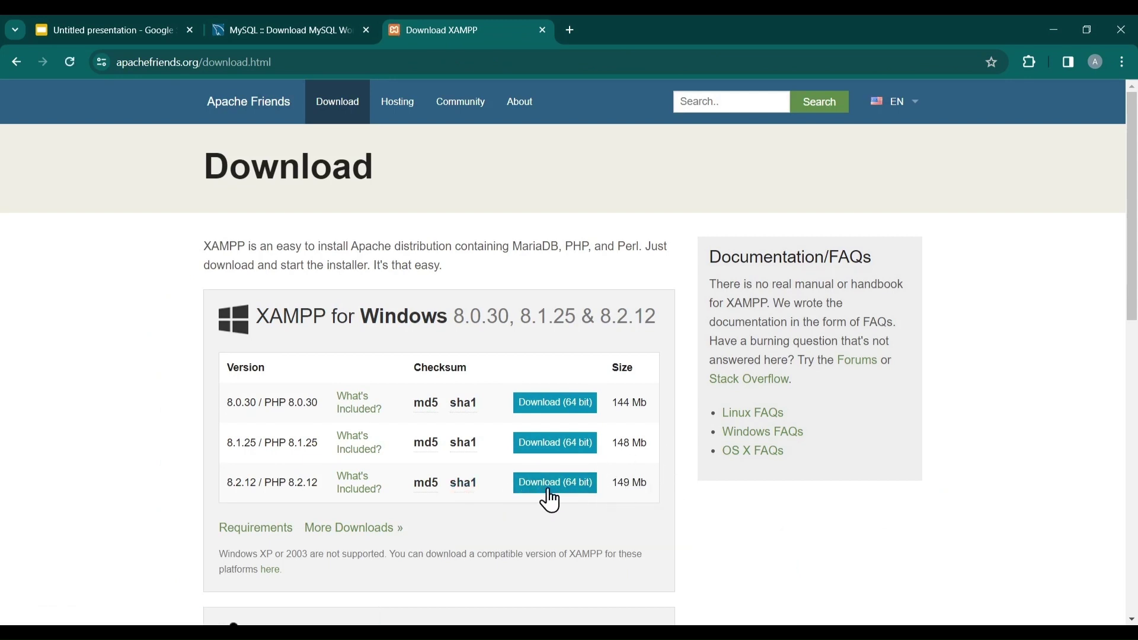
mouse_move(467, 481)
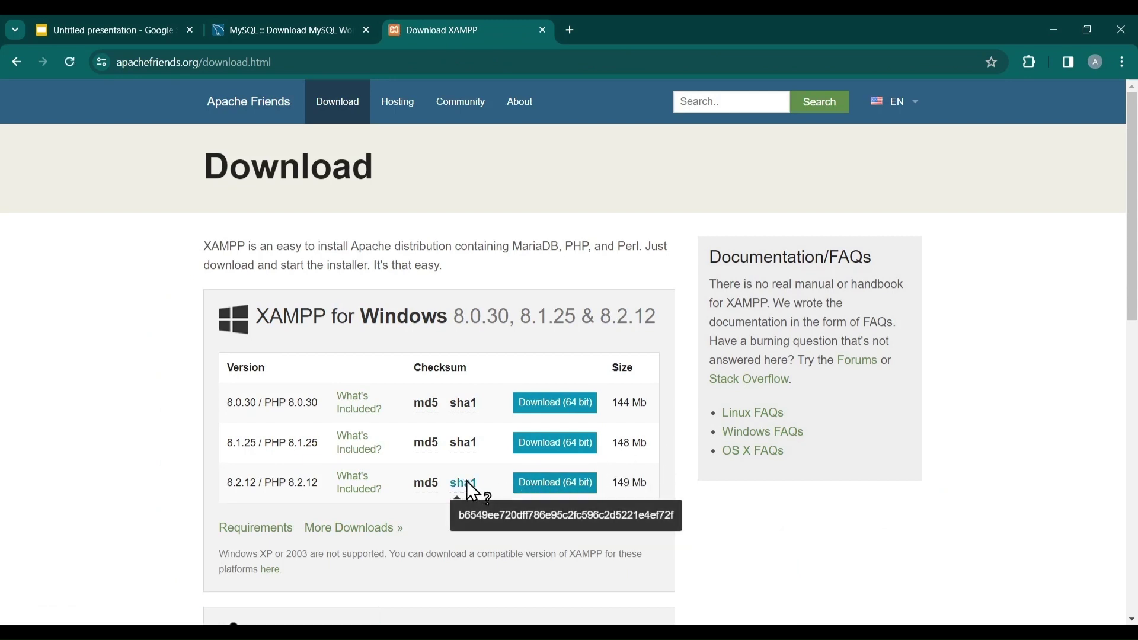
Close the XAMPP and MySQL download pages and switch to the Downloads subfolder holding both installers in File Explorer
click(539, 29)
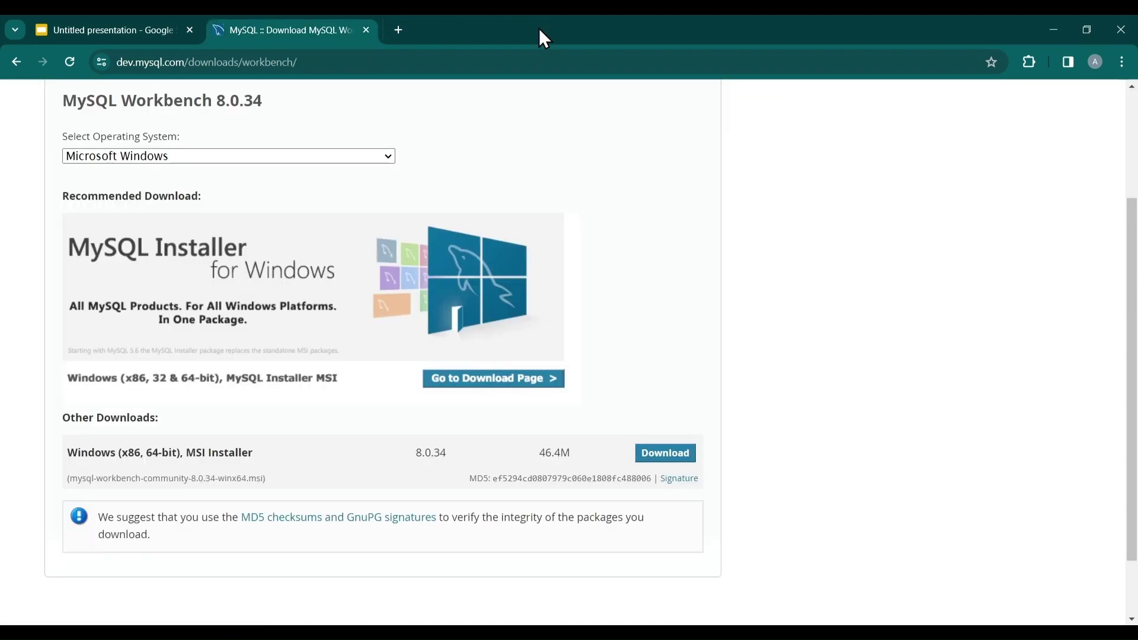
click(367, 29)
click(215, 30)
click(145, 24)
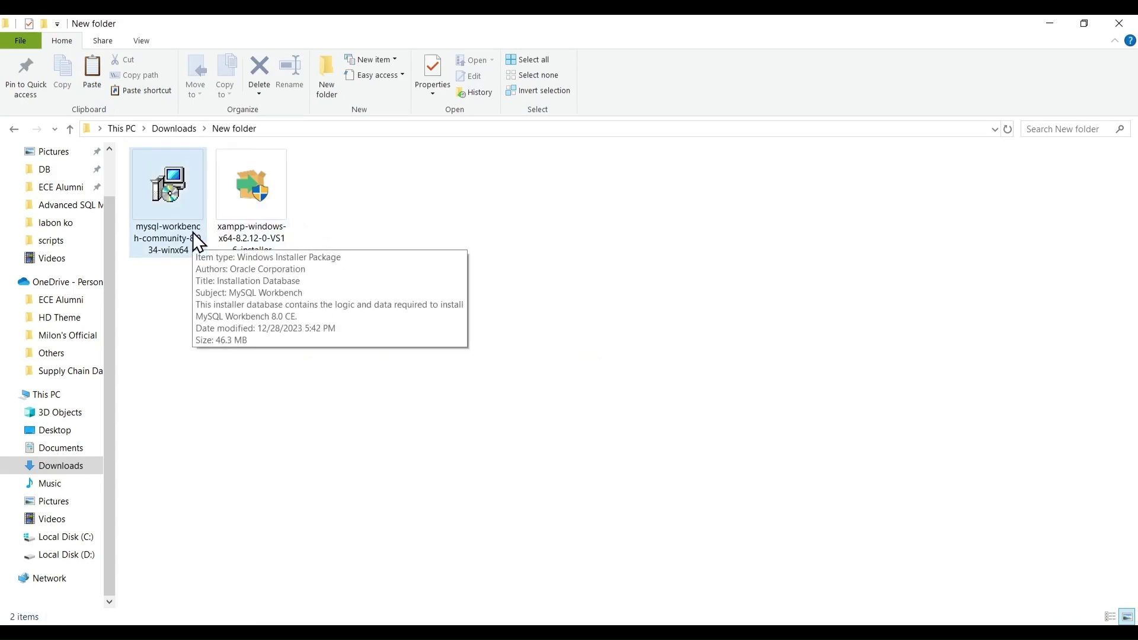
Run the mysql-workbench-community-8.0.34-winx64 installer with the Modify option and default features, start the installation, and close the wizard
double_click(161, 224)
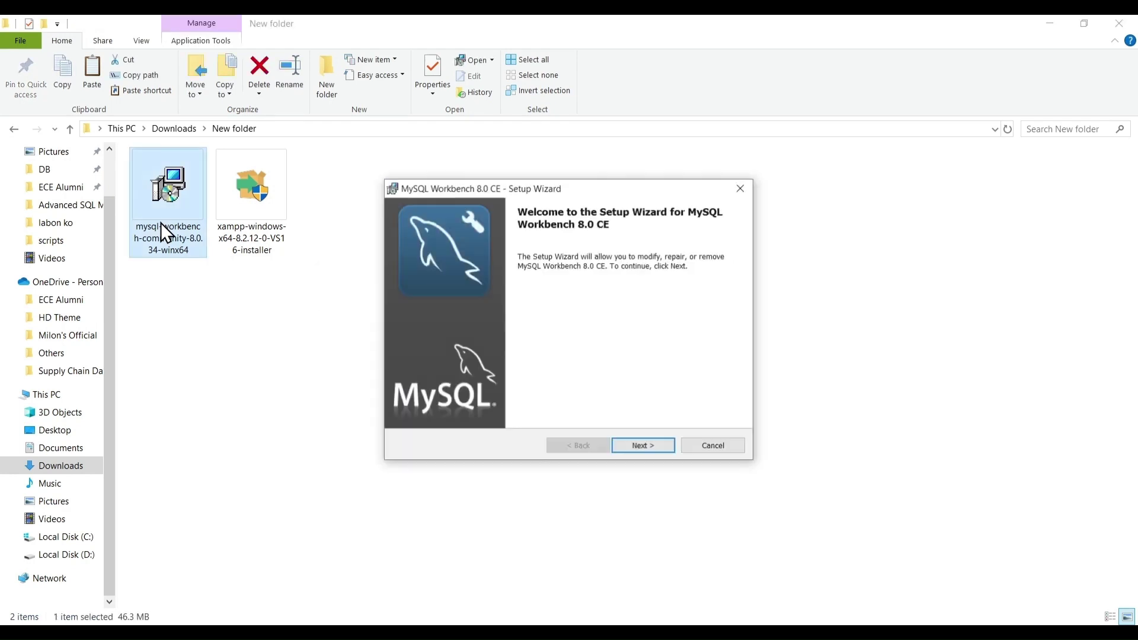
click(649, 447)
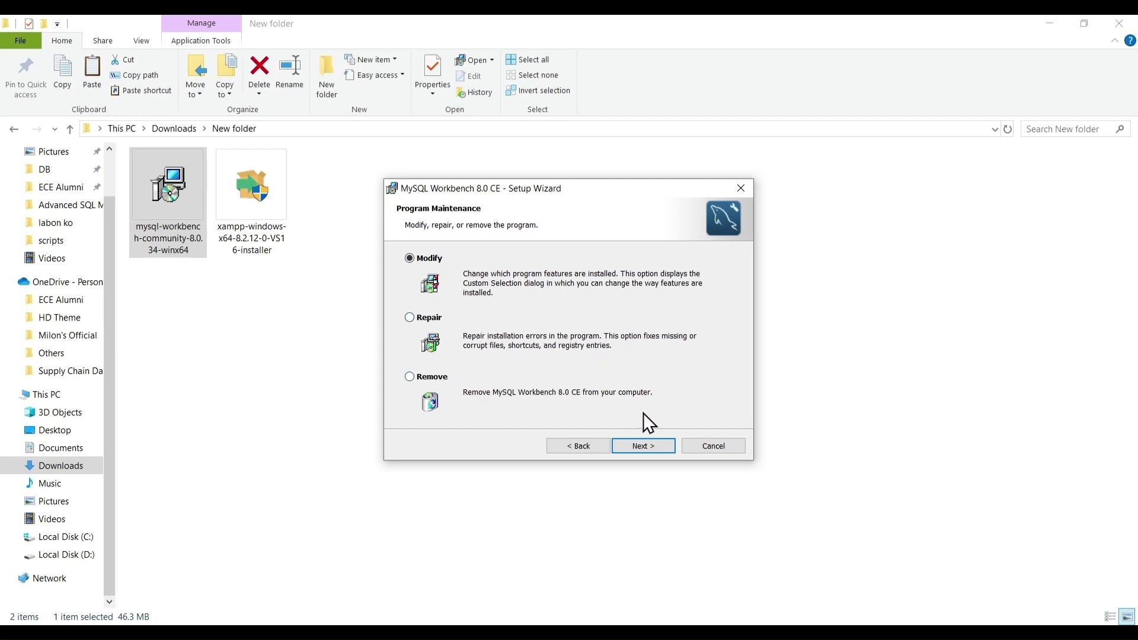
click(646, 446)
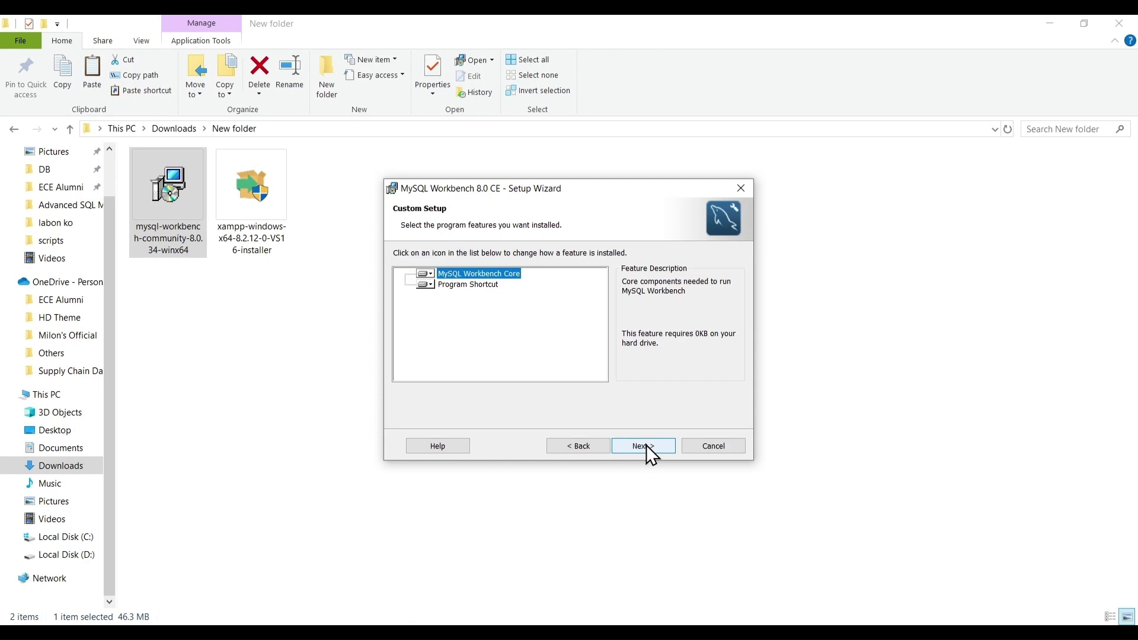
click(646, 446)
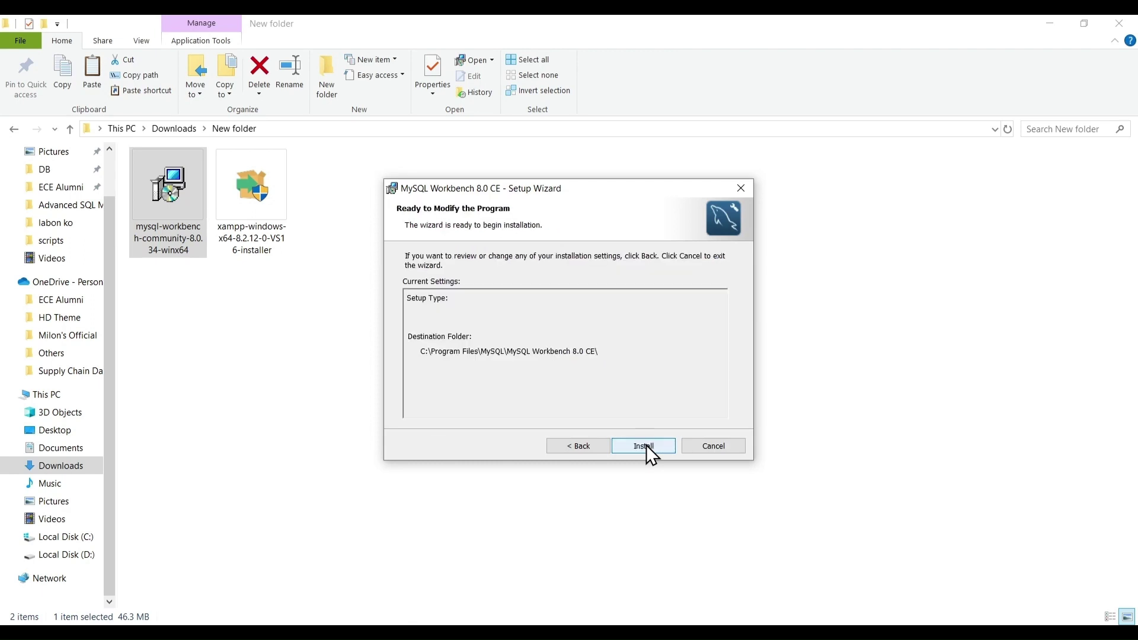
click(645, 446)
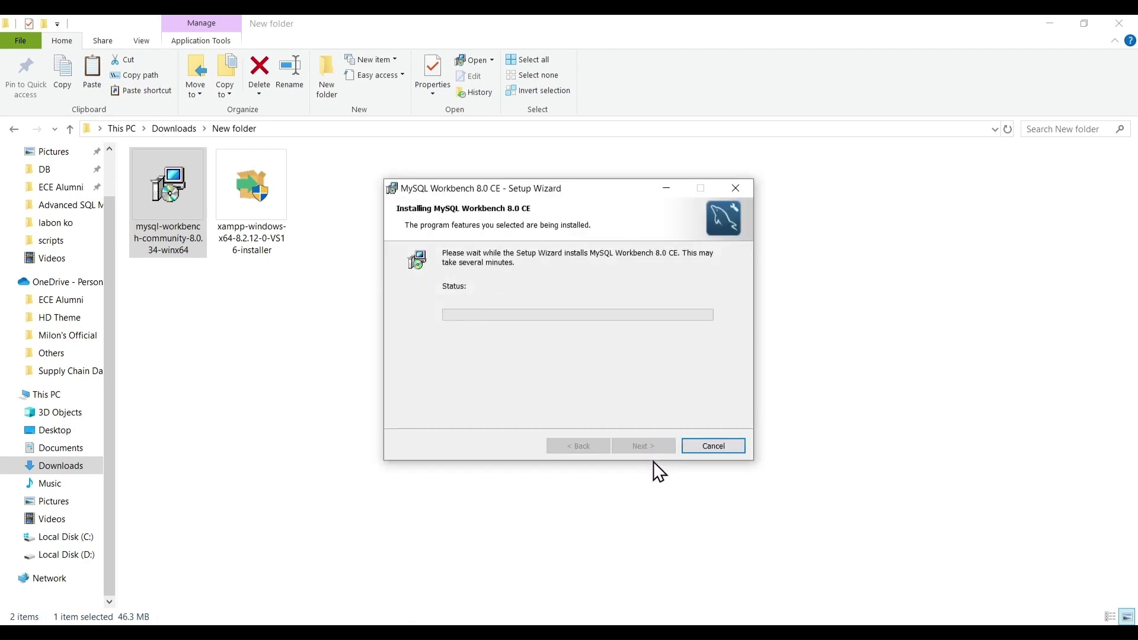
click(741, 190)
click(325, 297)
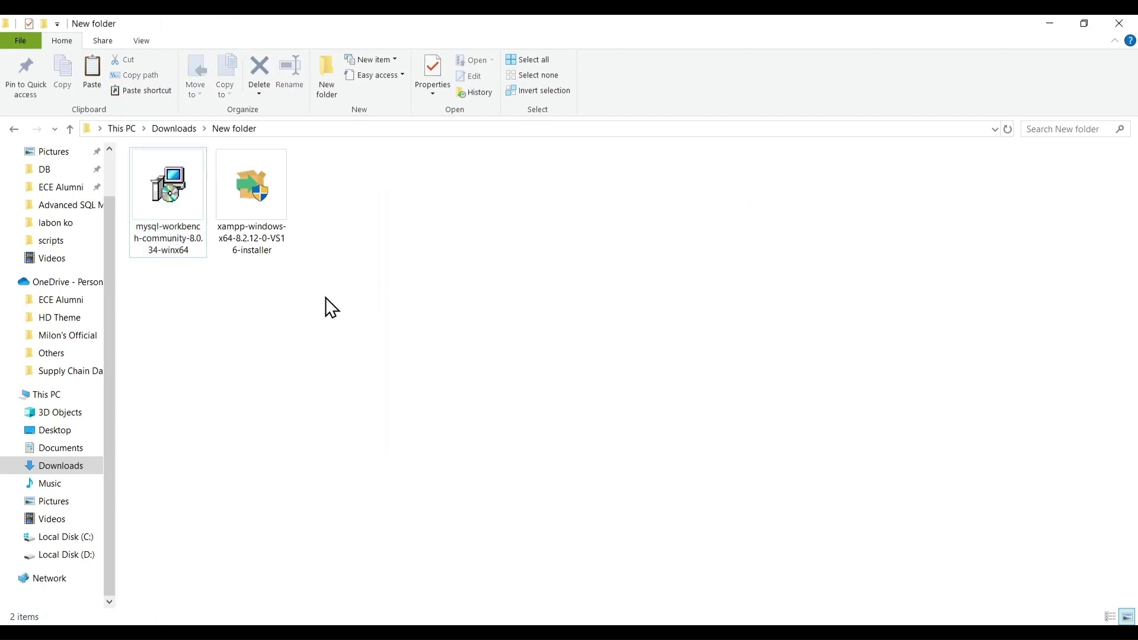
Launch the xampp-windows-x64-8.2.12-0-VS16 installer and try to use C:\xampp as the installation folder
click(275, 219)
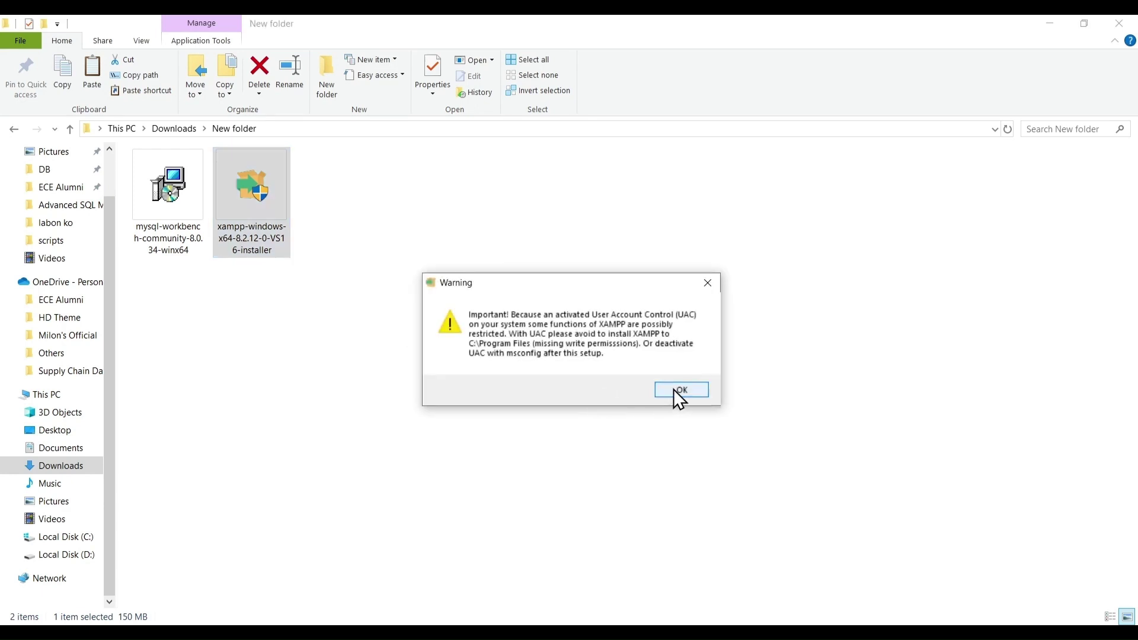
click(676, 391)
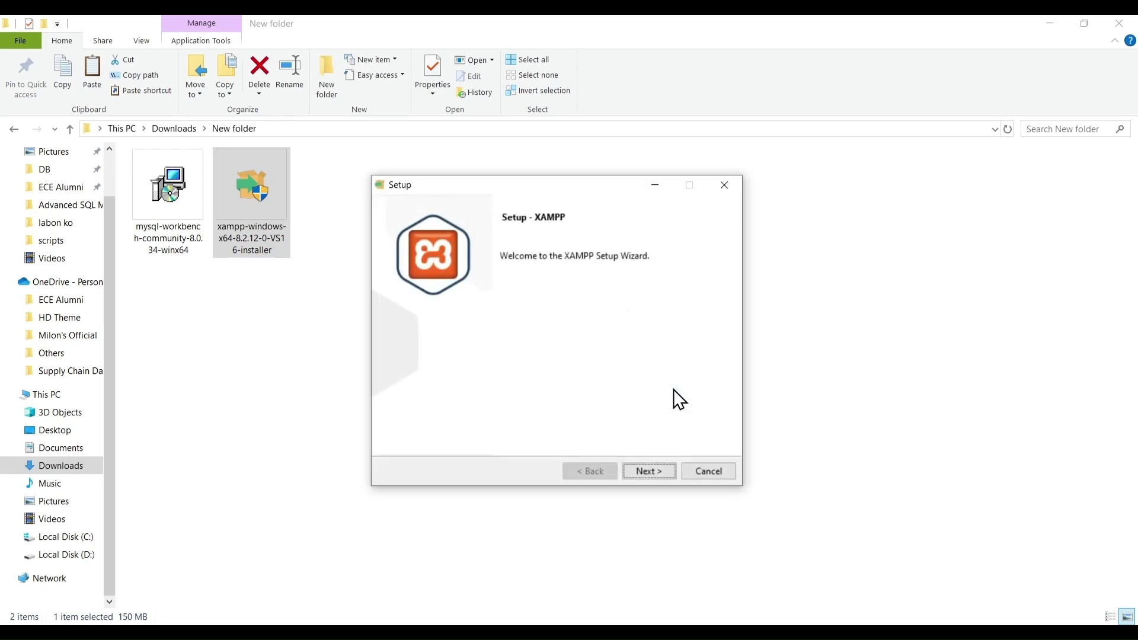
click(652, 471)
click(650, 475)
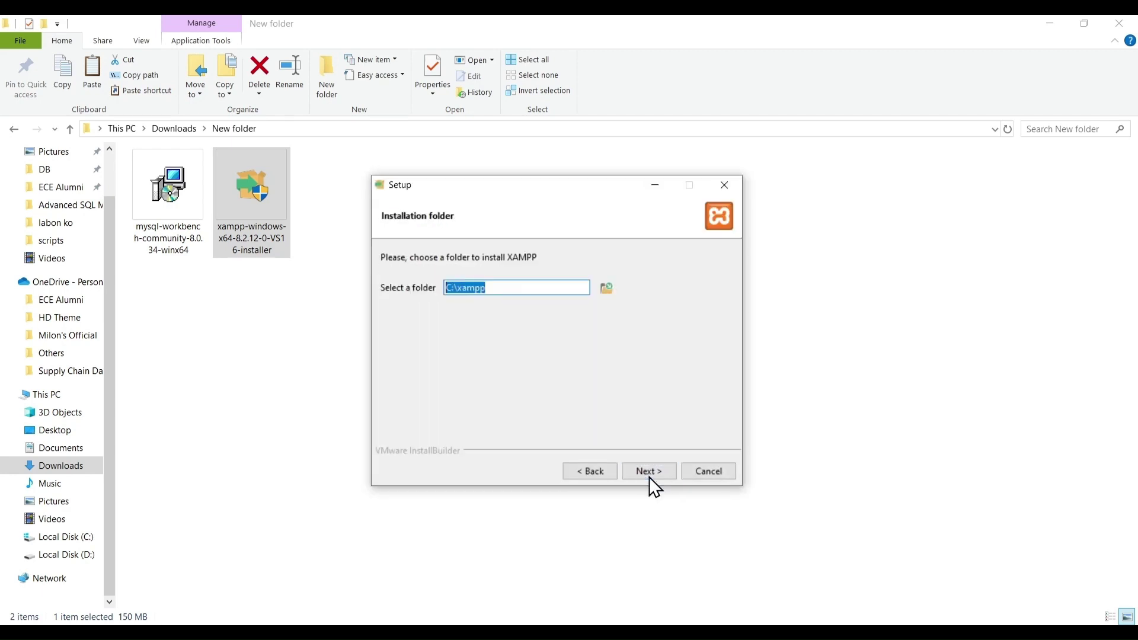
click(648, 474)
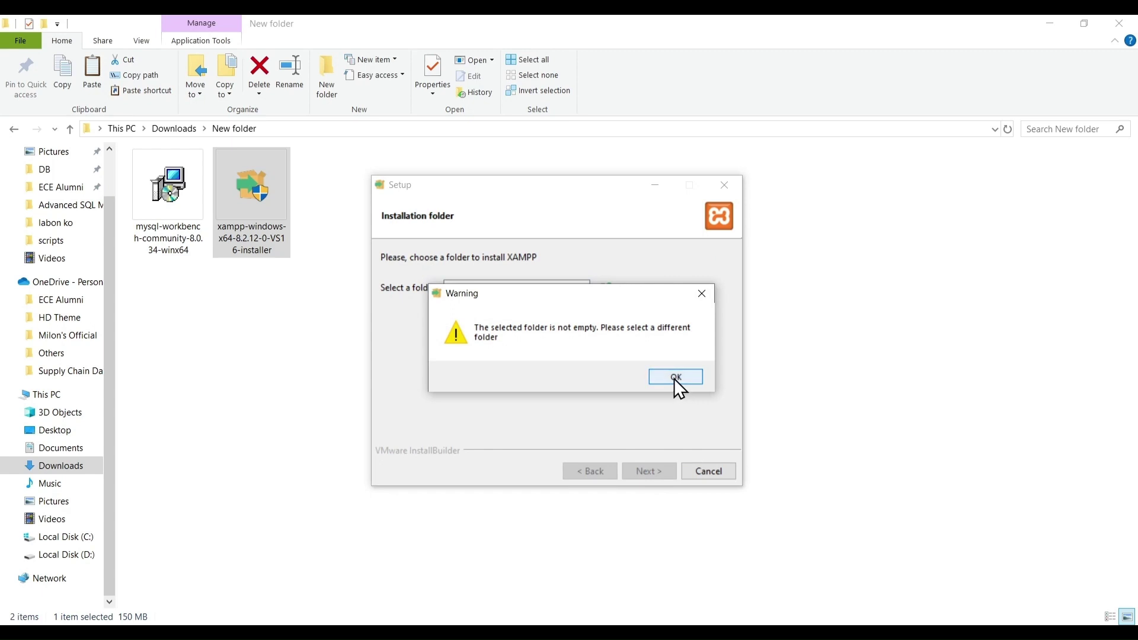
click(675, 377)
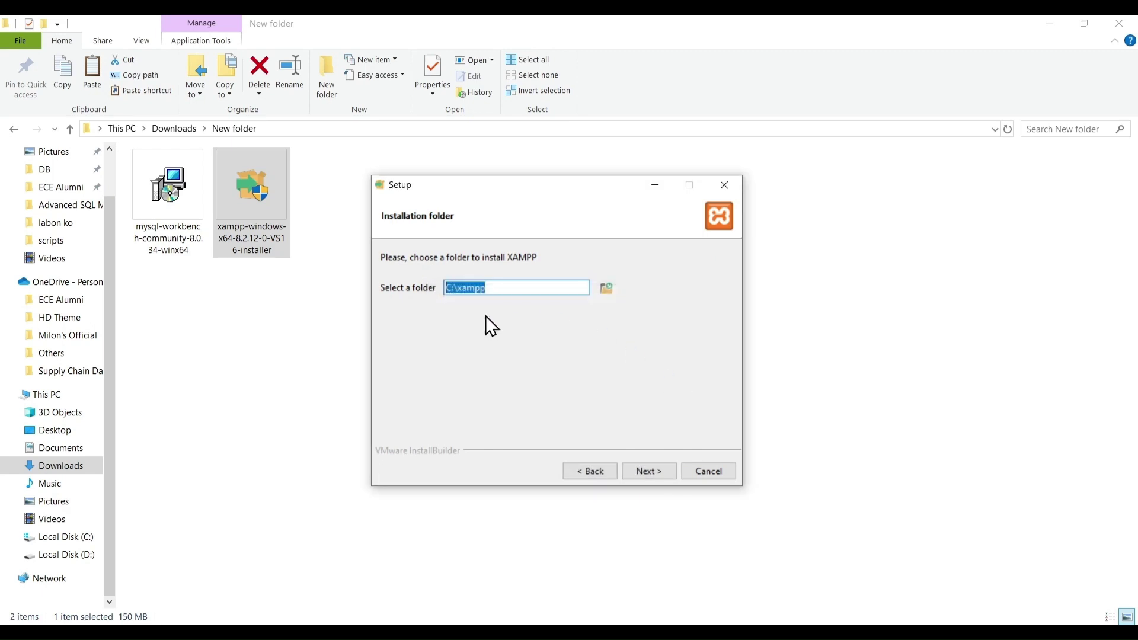
click(648, 479)
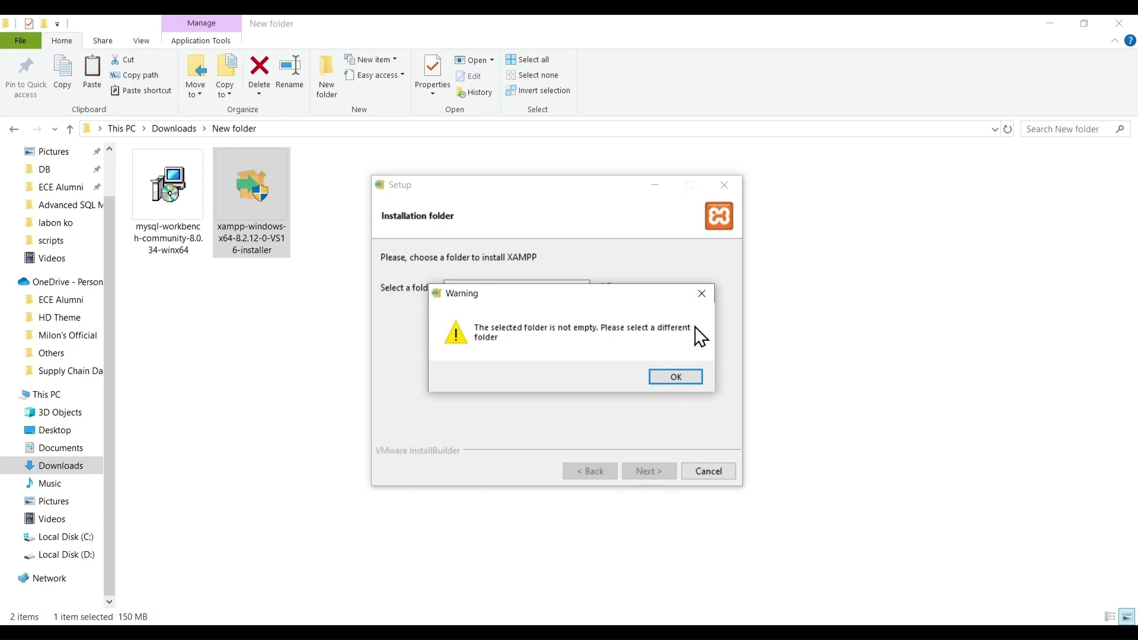
click(702, 295)
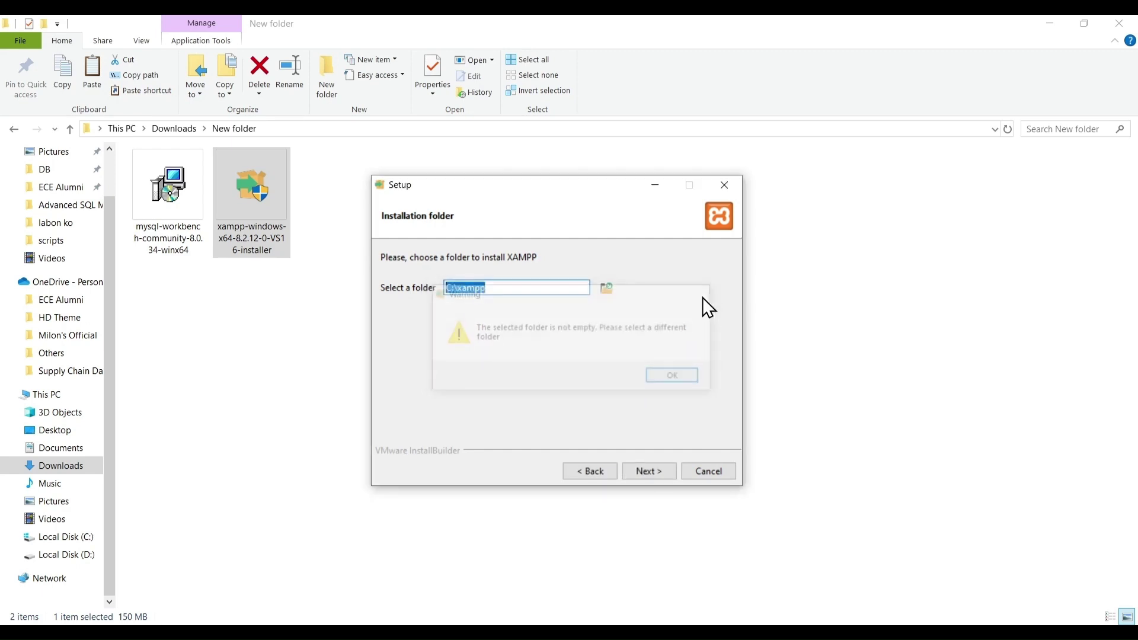
Cancel the XAMPP setup and confirm aborting the installation
click(725, 198)
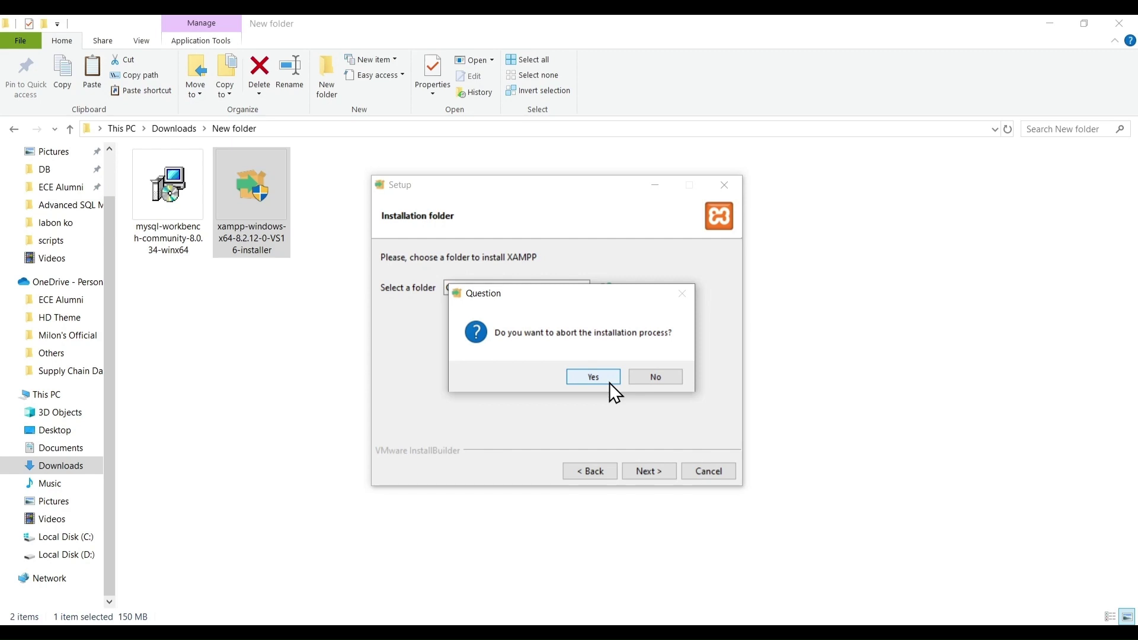
click(641, 381)
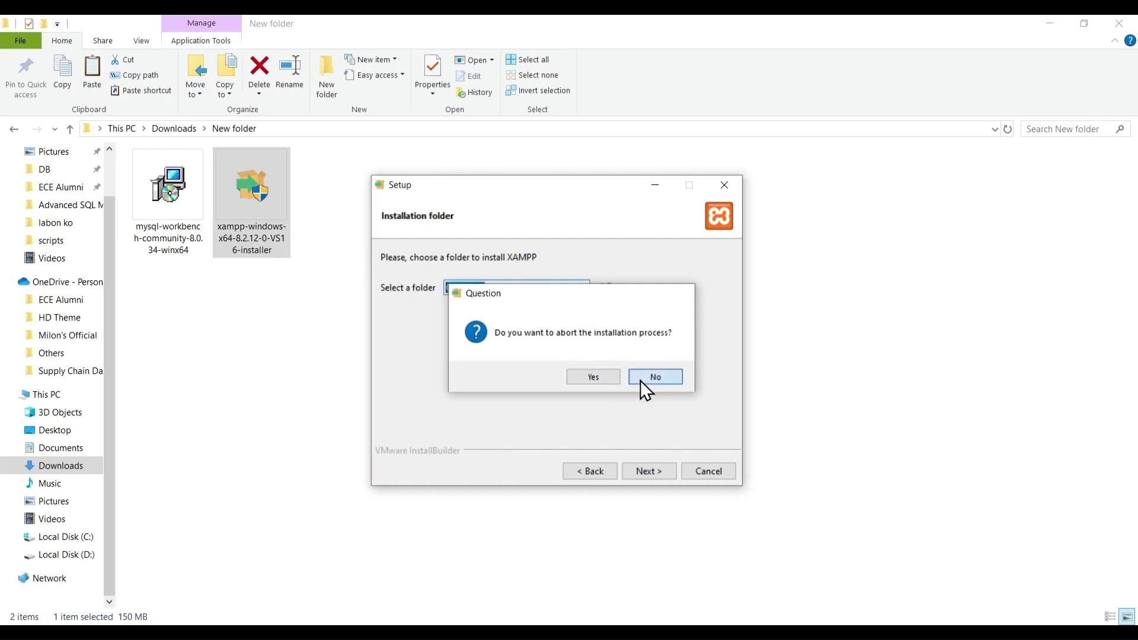
click(714, 480)
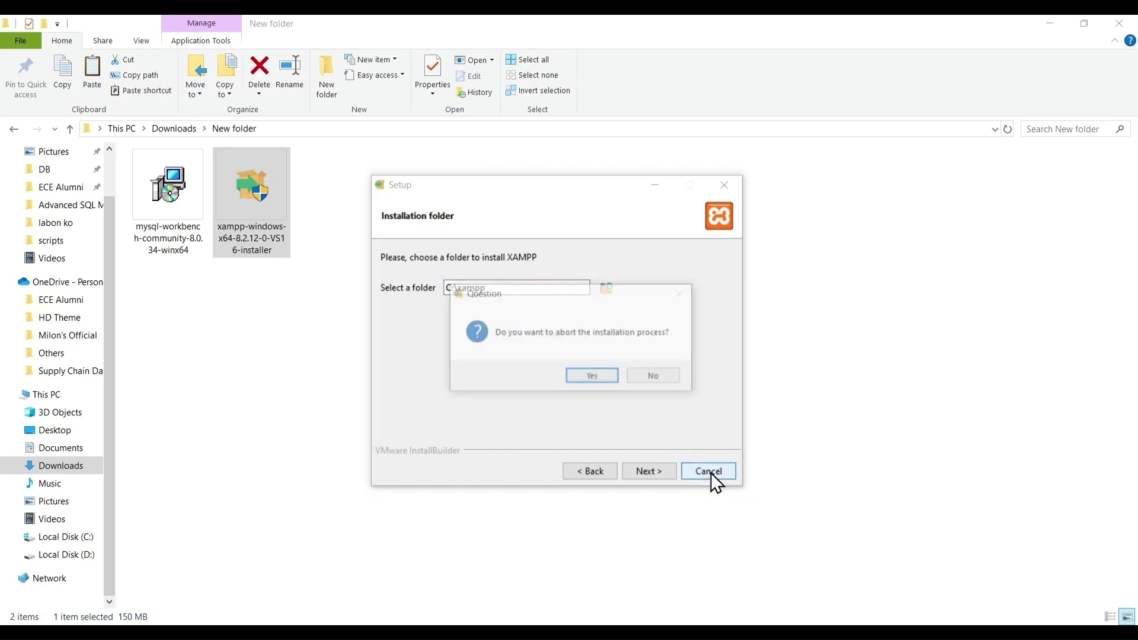
click(595, 377)
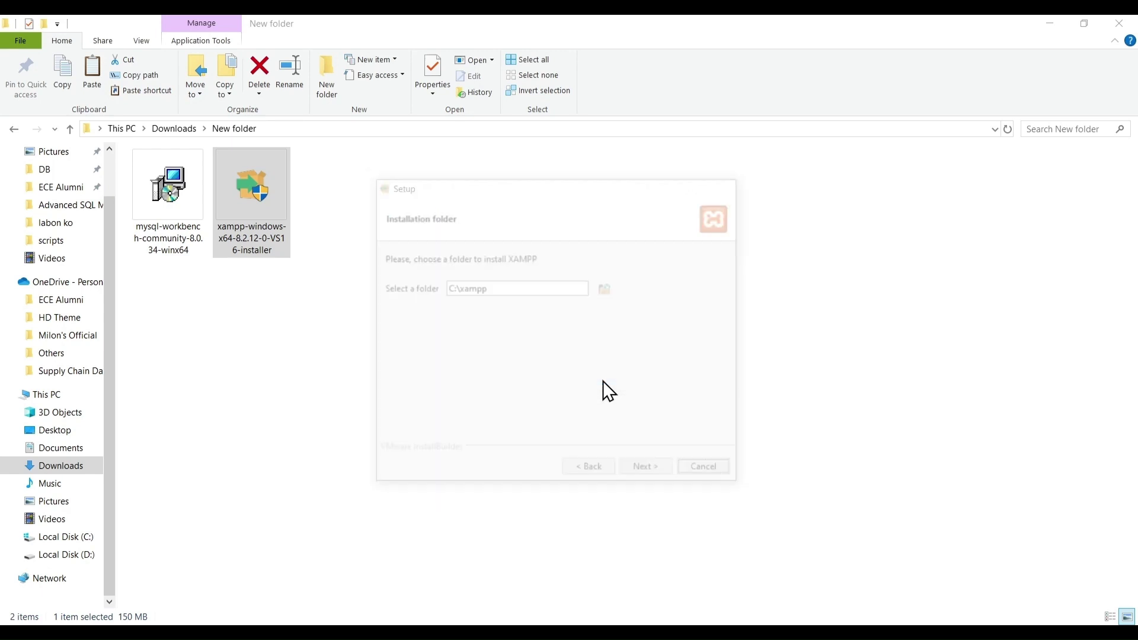
Switch to MySQL Workbench and start setting up a new connection named "sql tutorial"
click(643, 336)
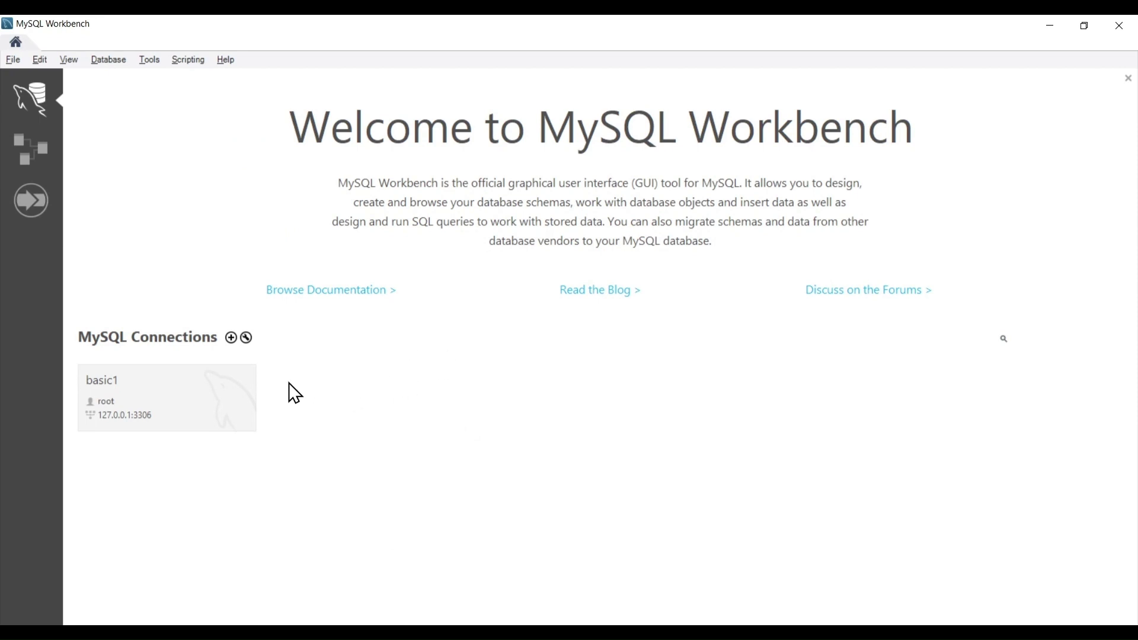
click(233, 340)
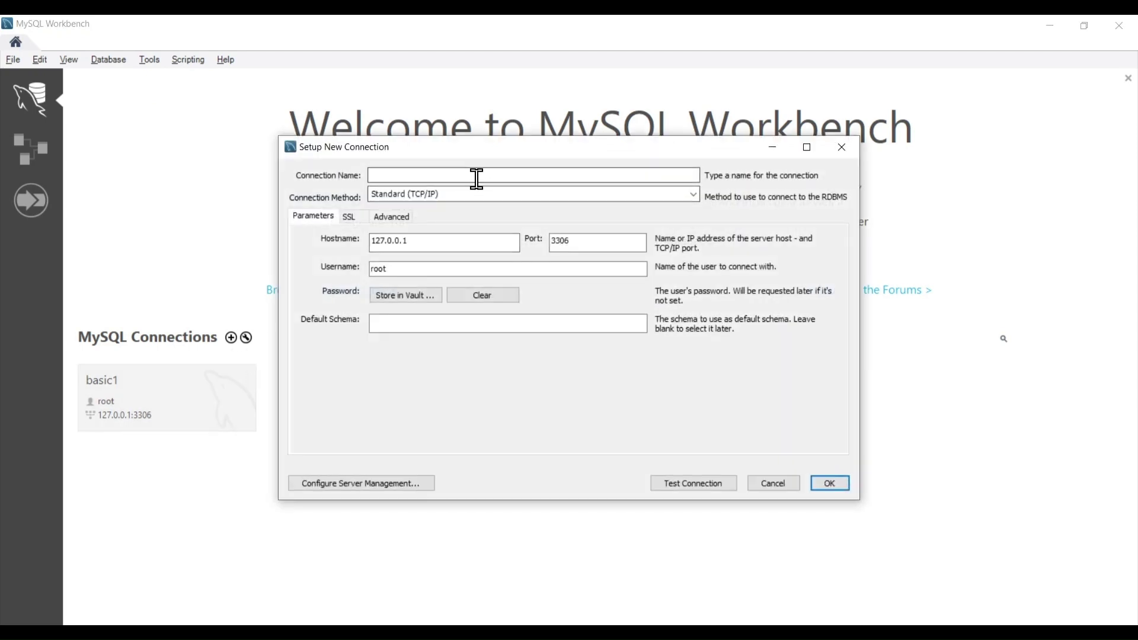
click(476, 179)
text(sql tutorial)
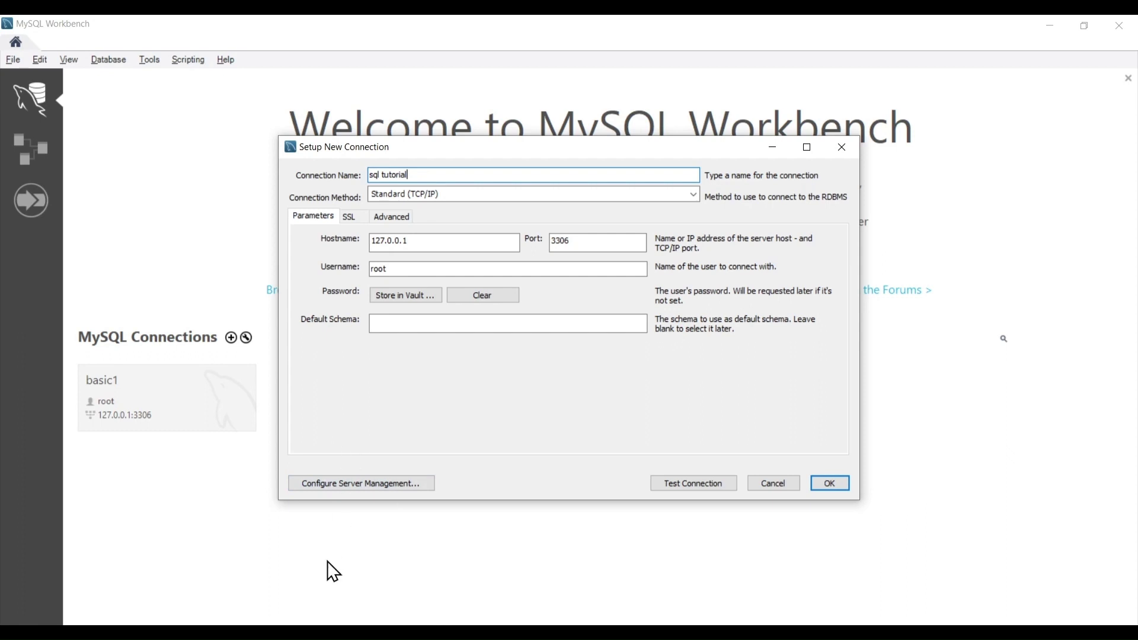
Switch to the XAMPP Control Panel, restart the MySQL and Apache modules, and minimize it to return to the connection setup
click(309, 632)
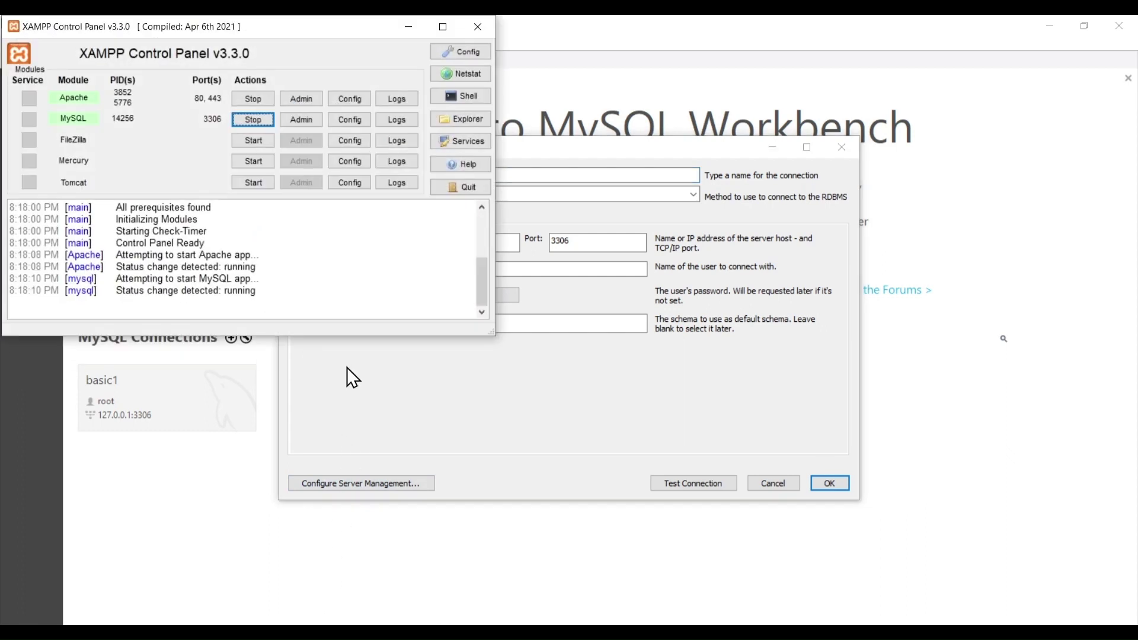
click(251, 123)
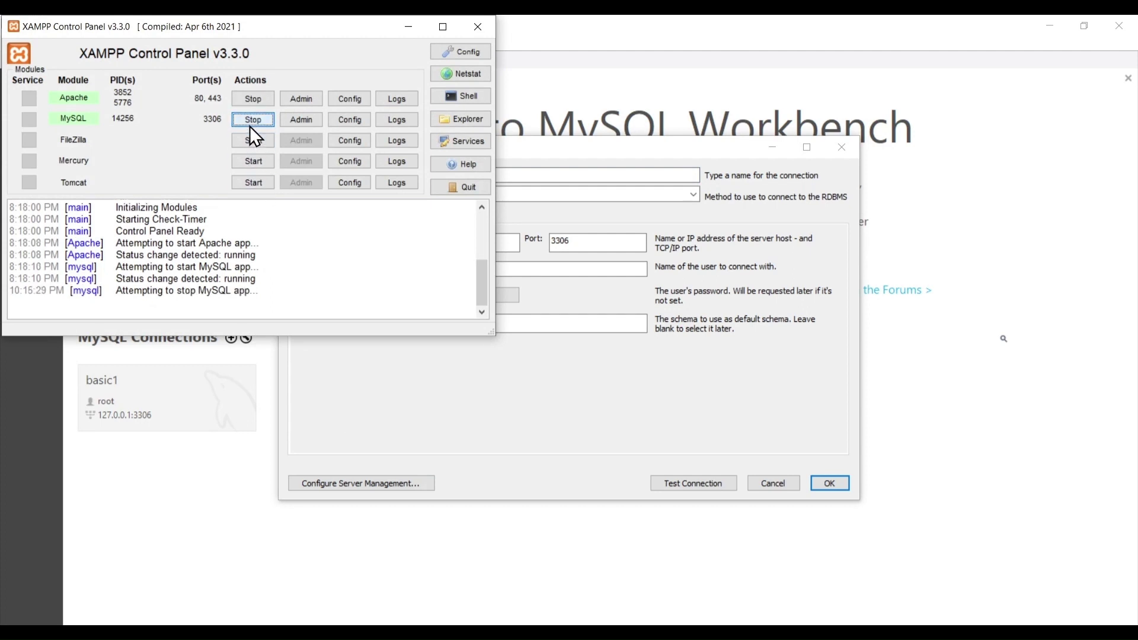
click(254, 102)
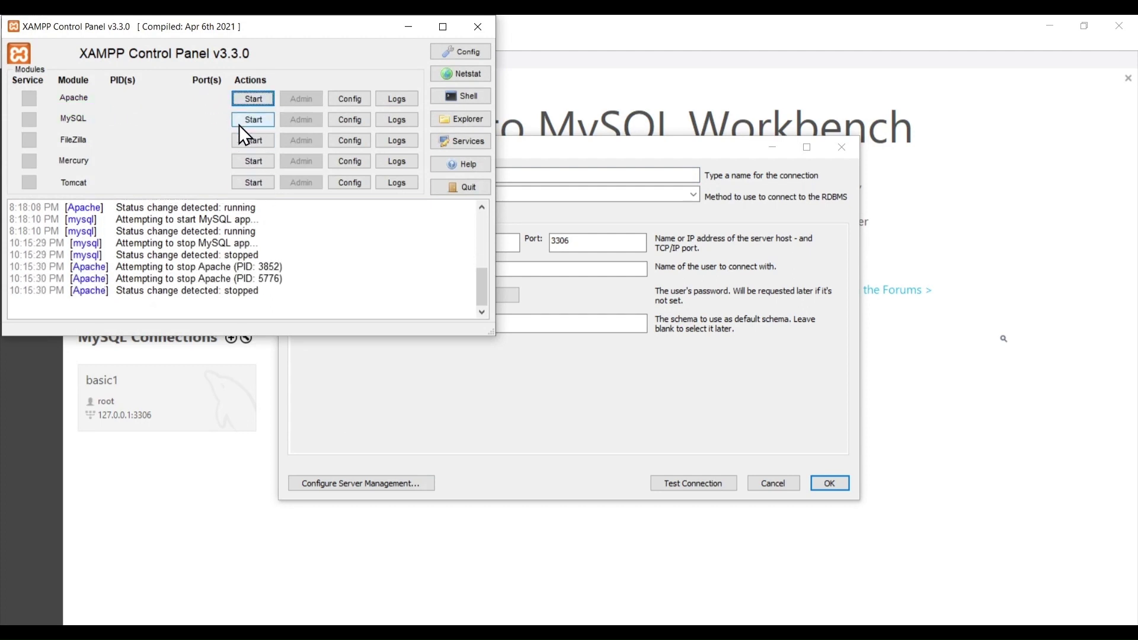
click(265, 102)
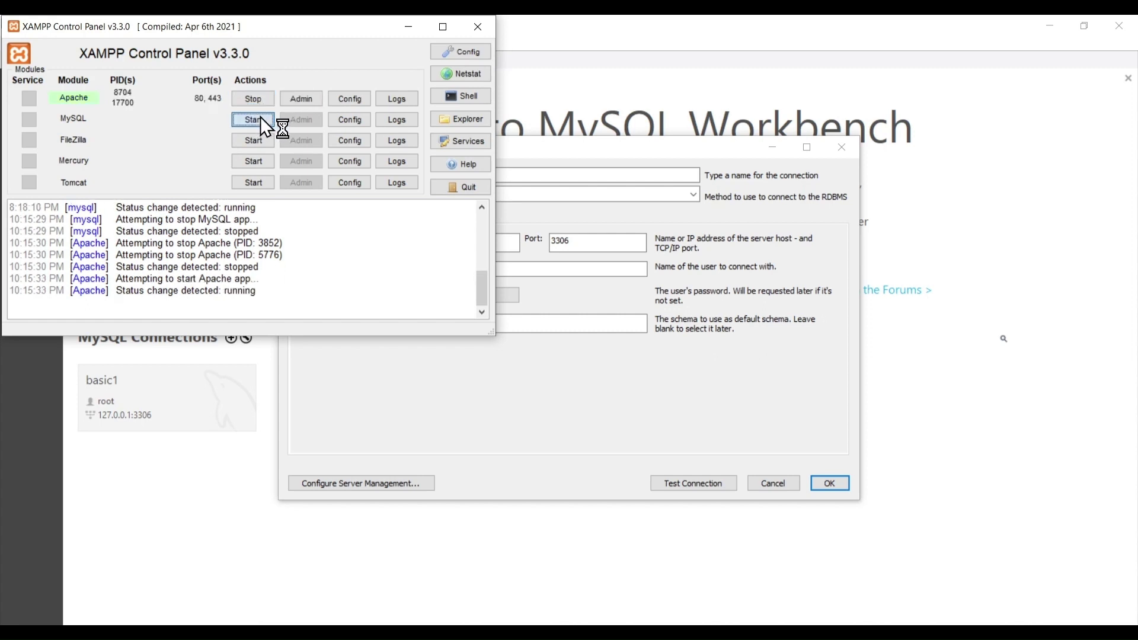
click(261, 116)
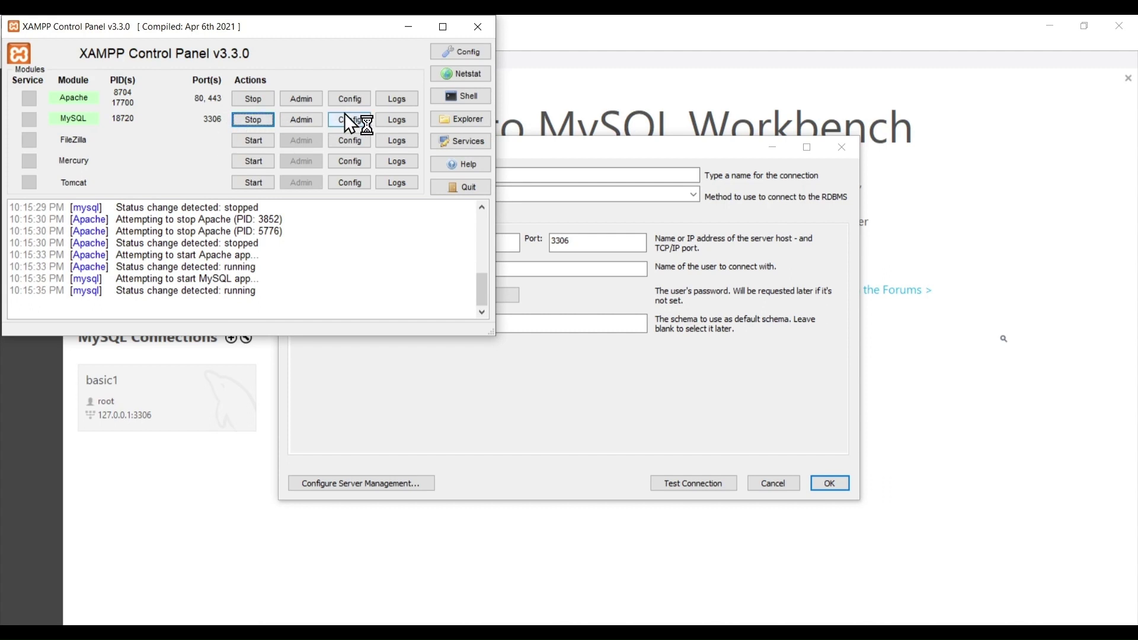
click(400, 20)
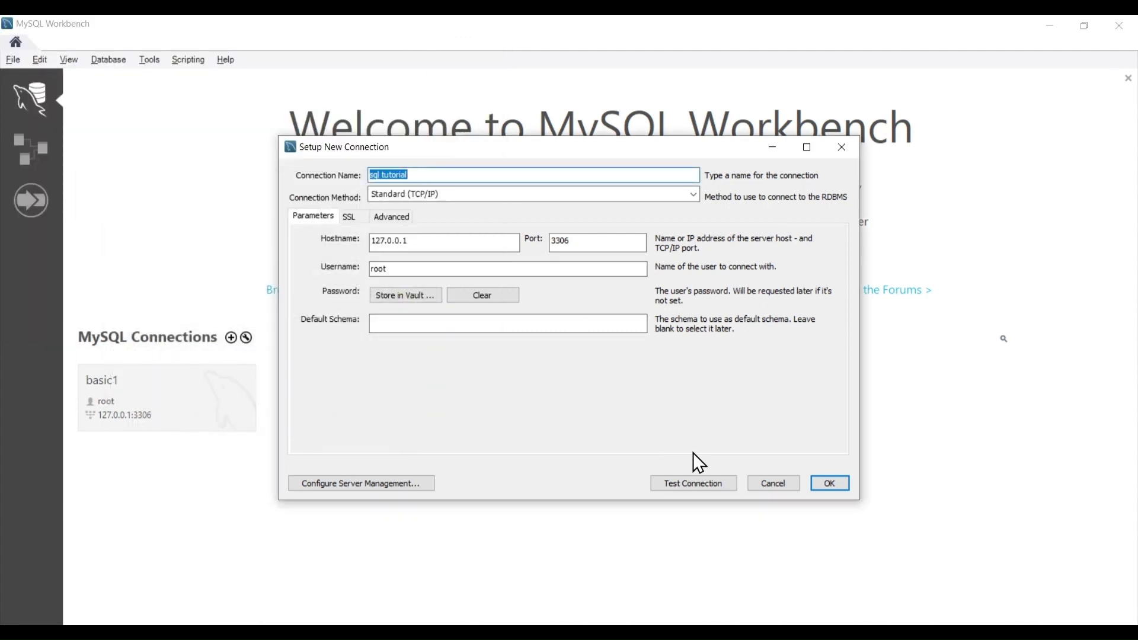
Test the "sql tutorial" connection, continuing despite the compatibility warning, and save the new connection
click(697, 481)
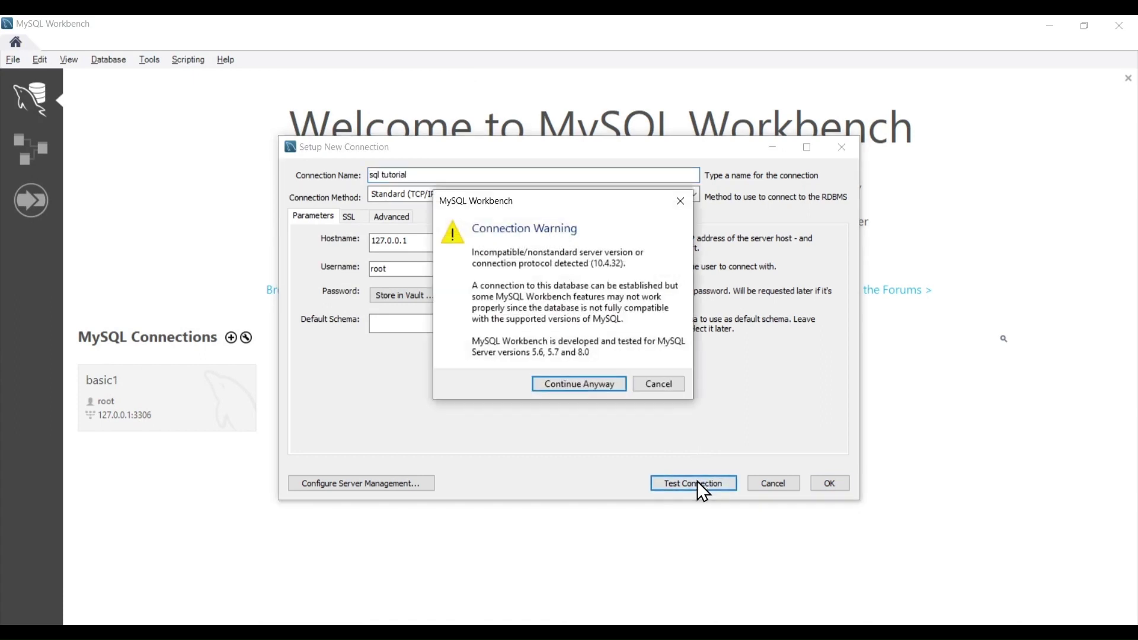
click(576, 385)
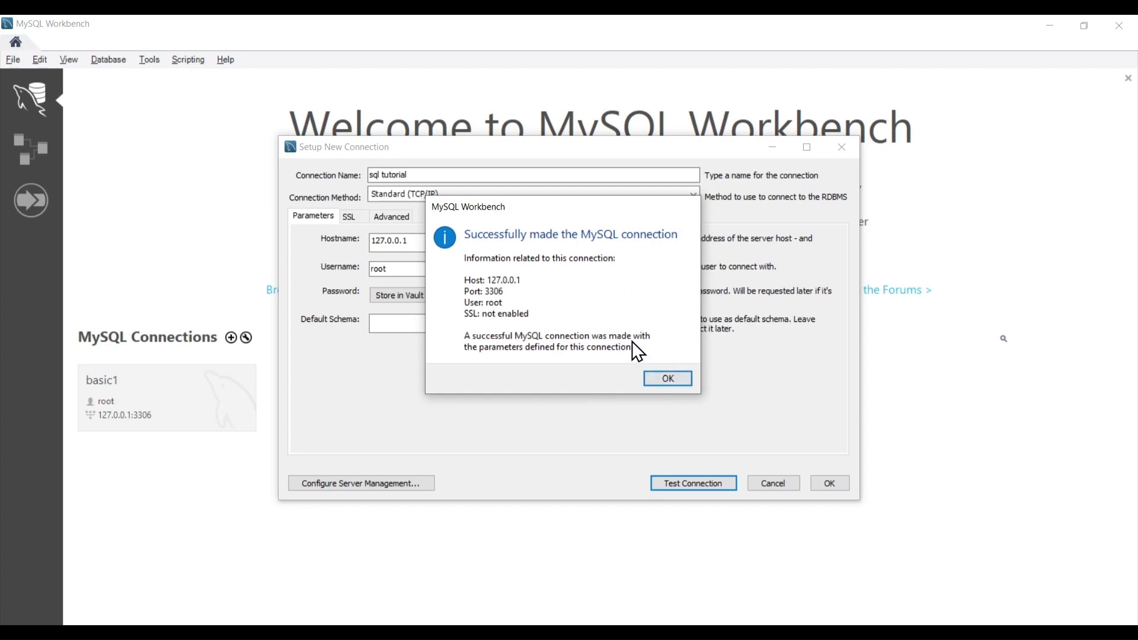
click(671, 380)
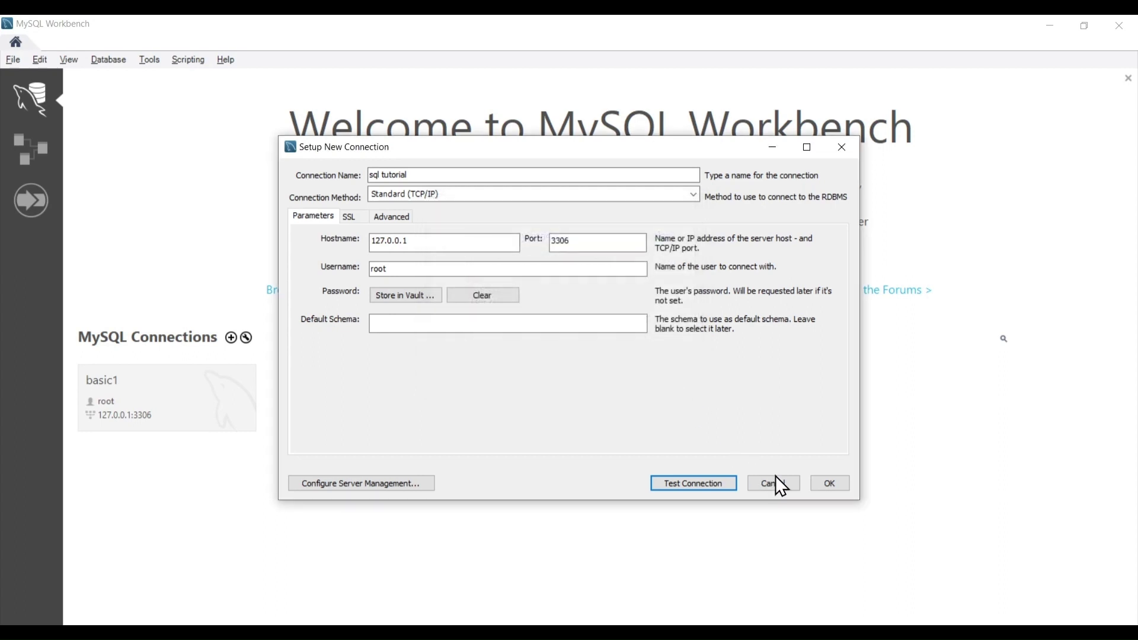
click(829, 484)
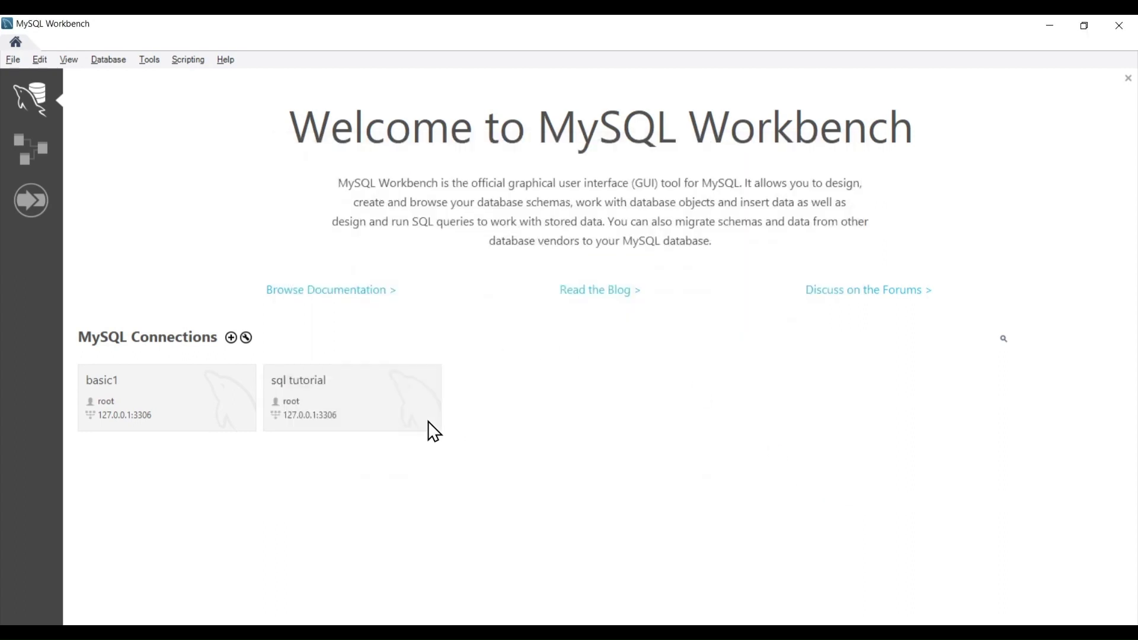
Open the saved "sql tutorial" connection and continue past its server version warning
click(369, 403)
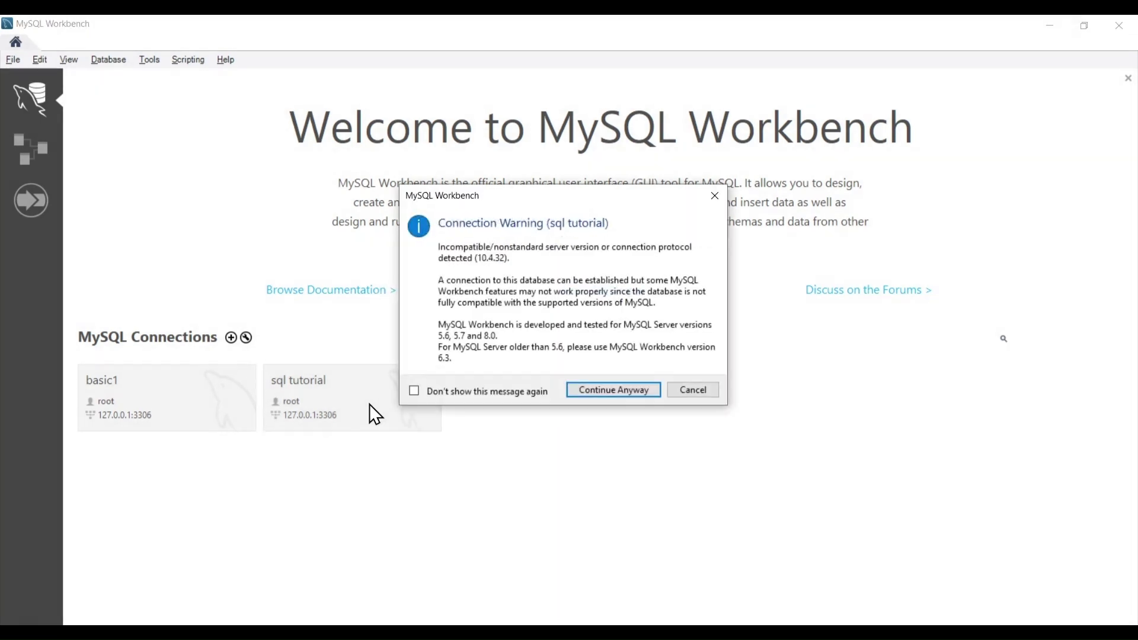
click(611, 393)
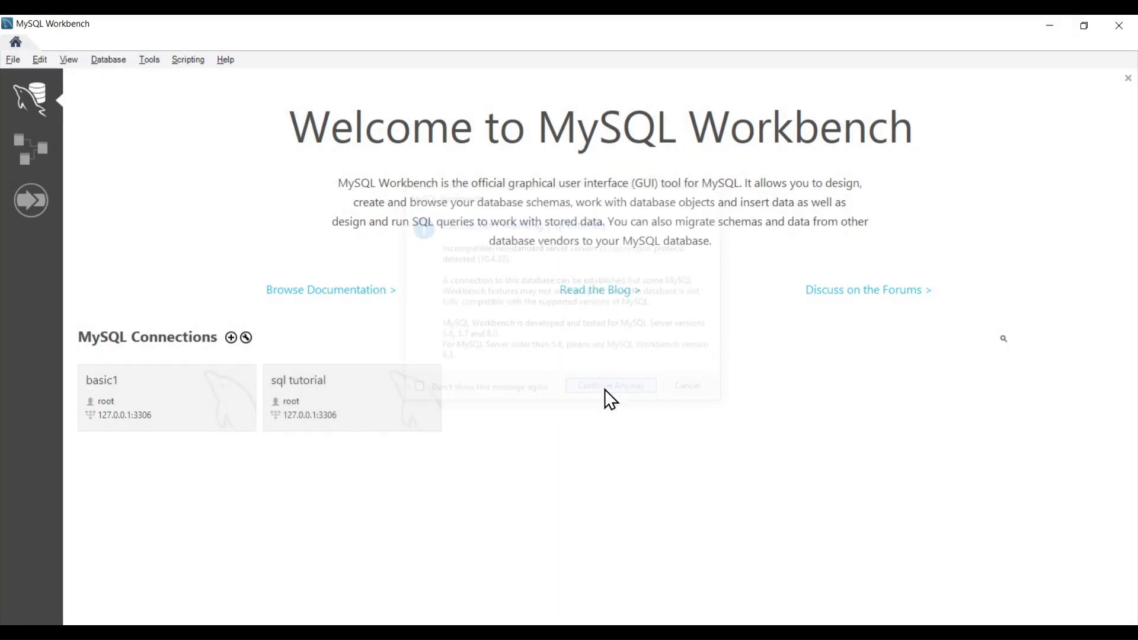